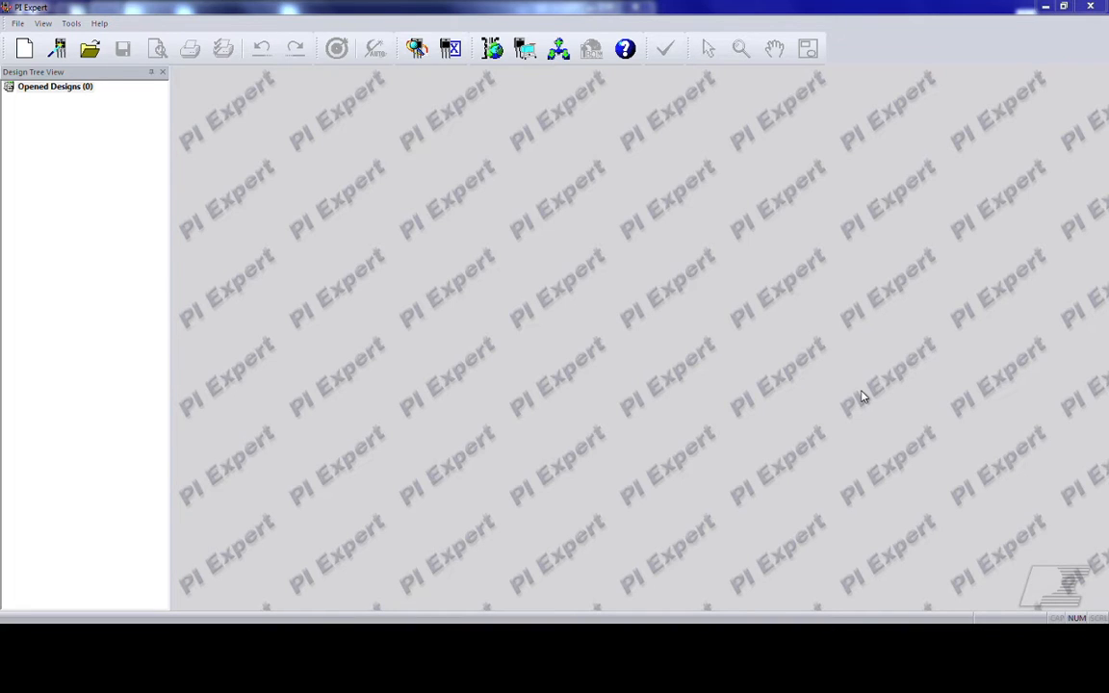
Start a new flyback design with the LinkSwitch product line, LinkSwitch-PL family and Lamp Retrofit enclosure, and proceed to the input settings.
left_click(24, 48)
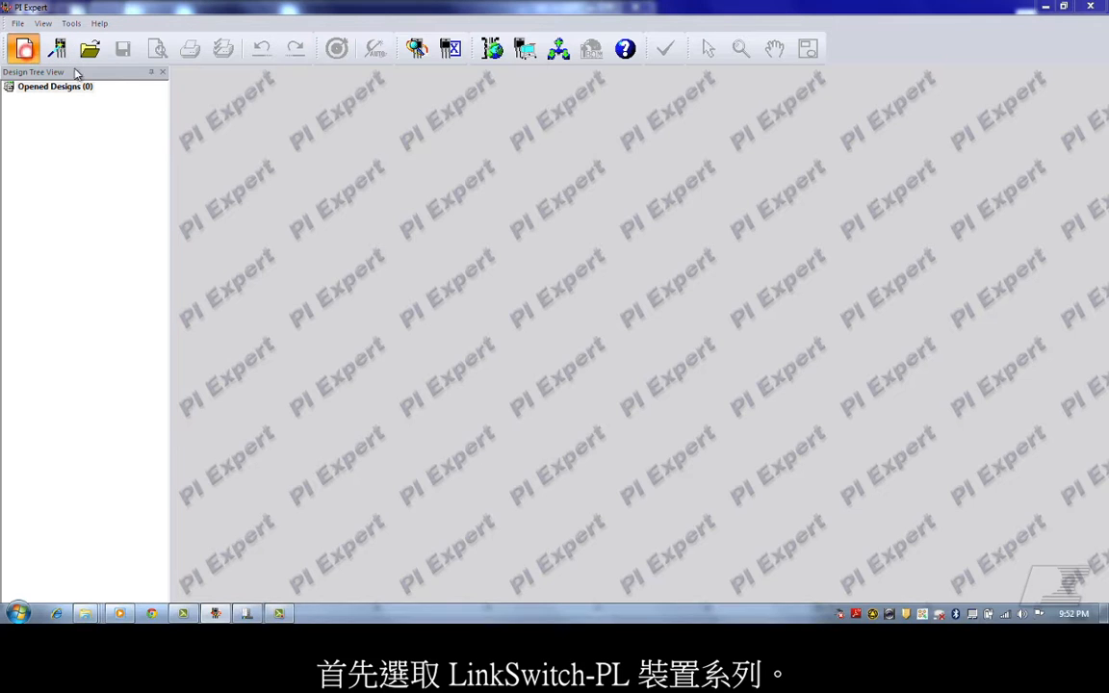
left_click(486, 269)
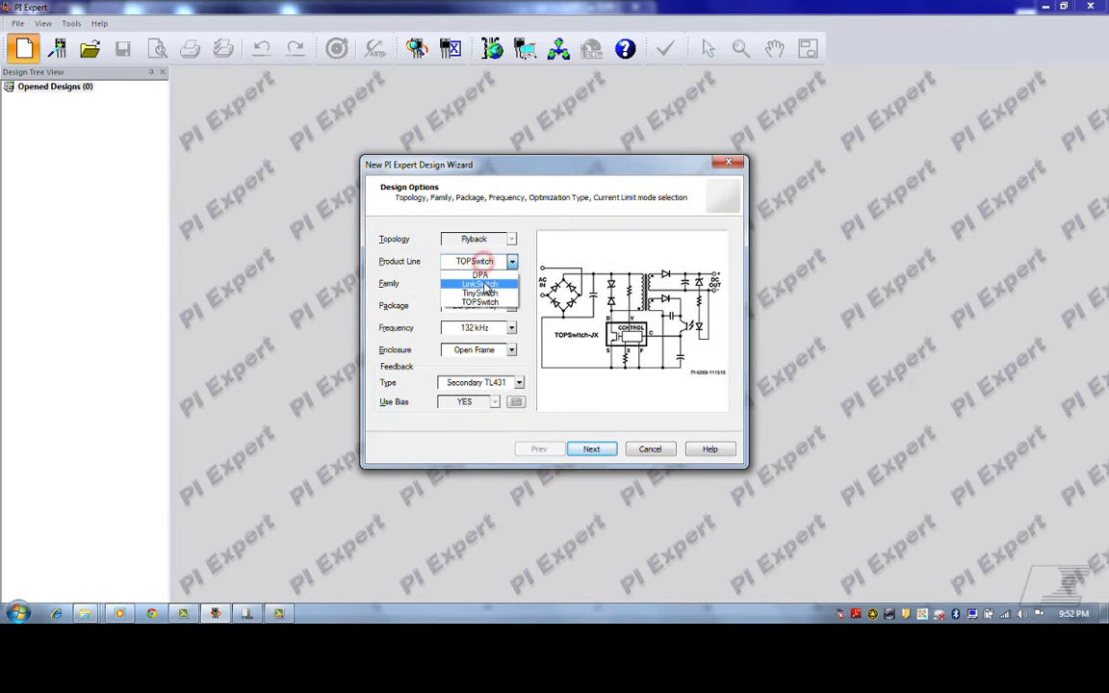
left_click(484, 279)
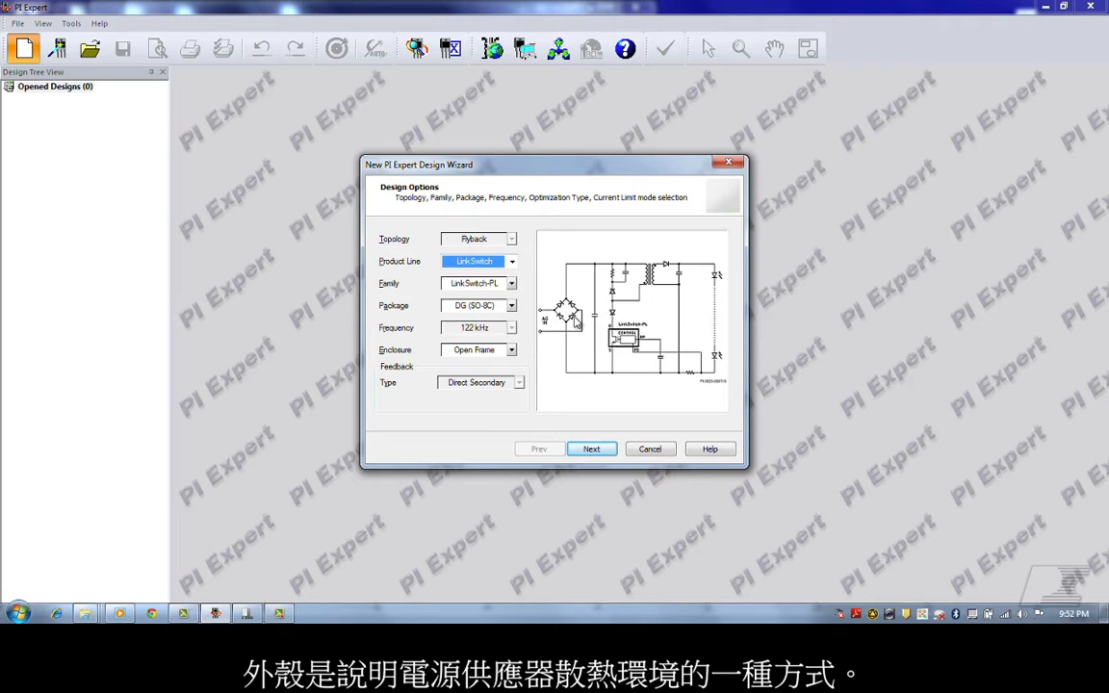
left_click(512, 351)
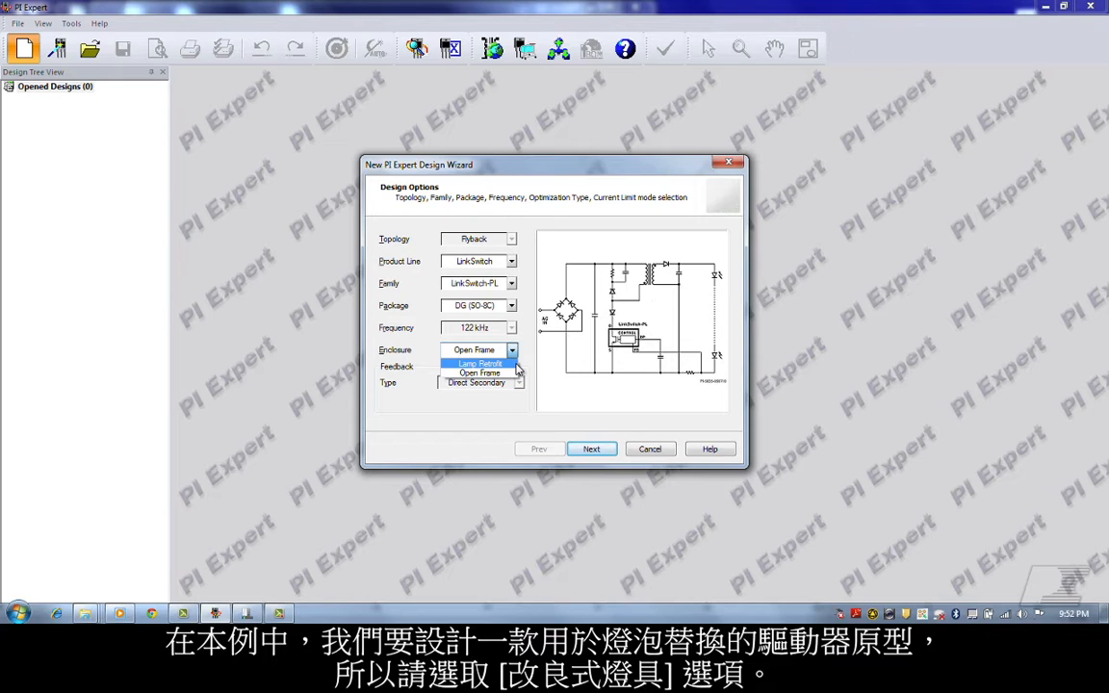
left_click(516, 364)
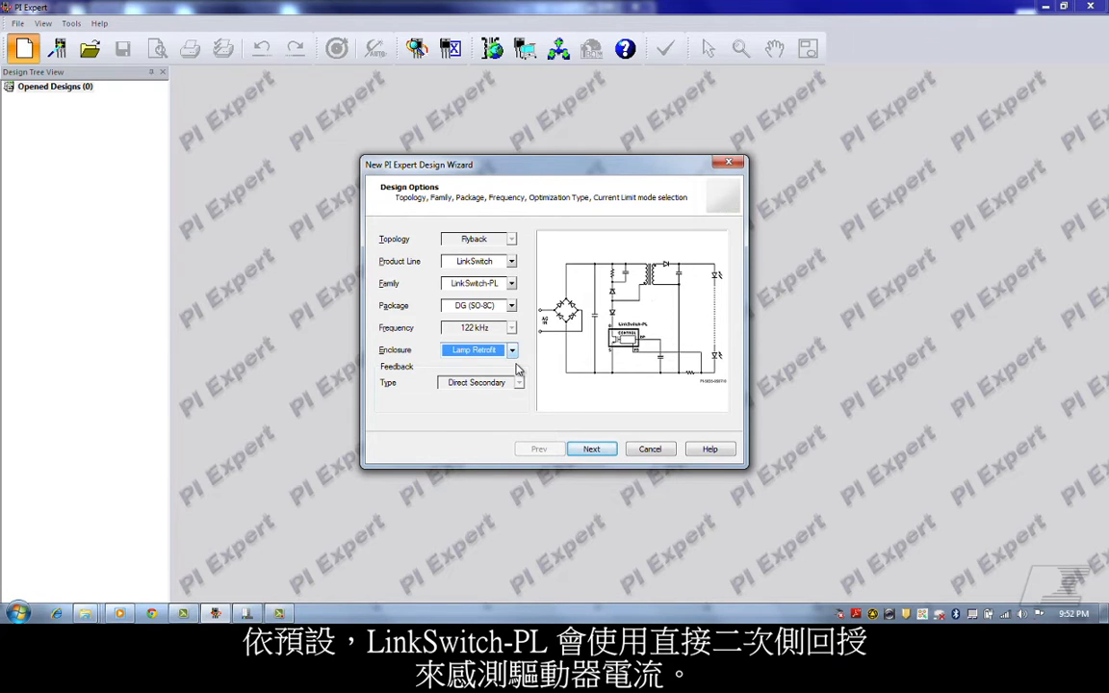
left_click(591, 450)
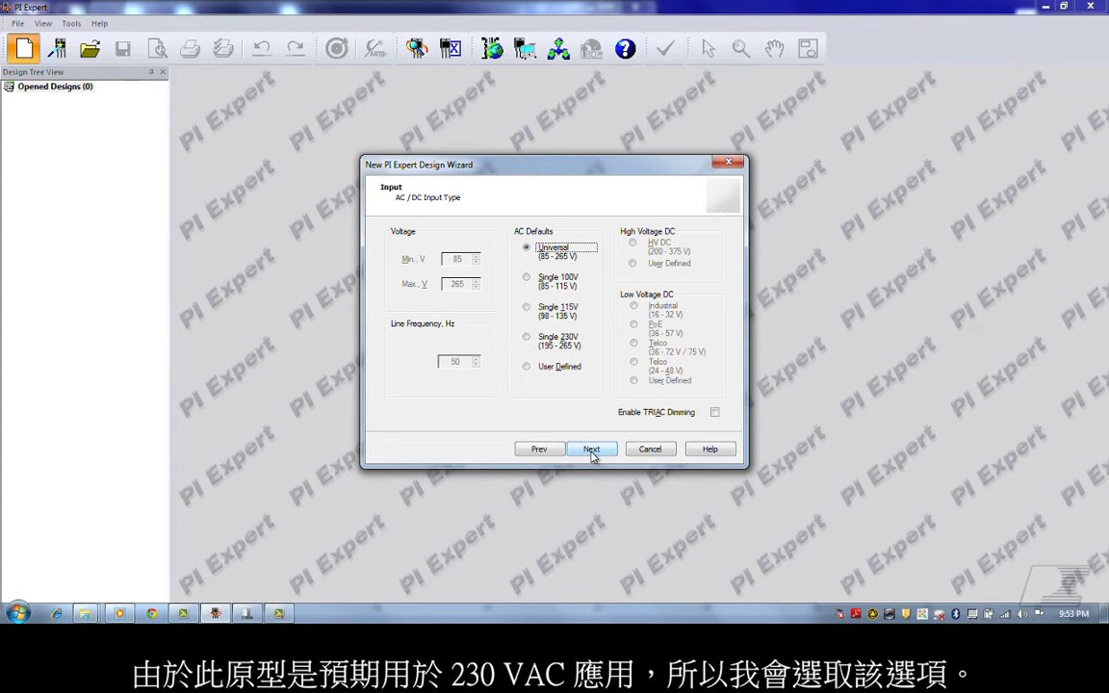
Set the AC input to Single 230V (195 - 265 V) with TRIAC dimming enabled, and continue to the outputs.
left_click(527, 337)
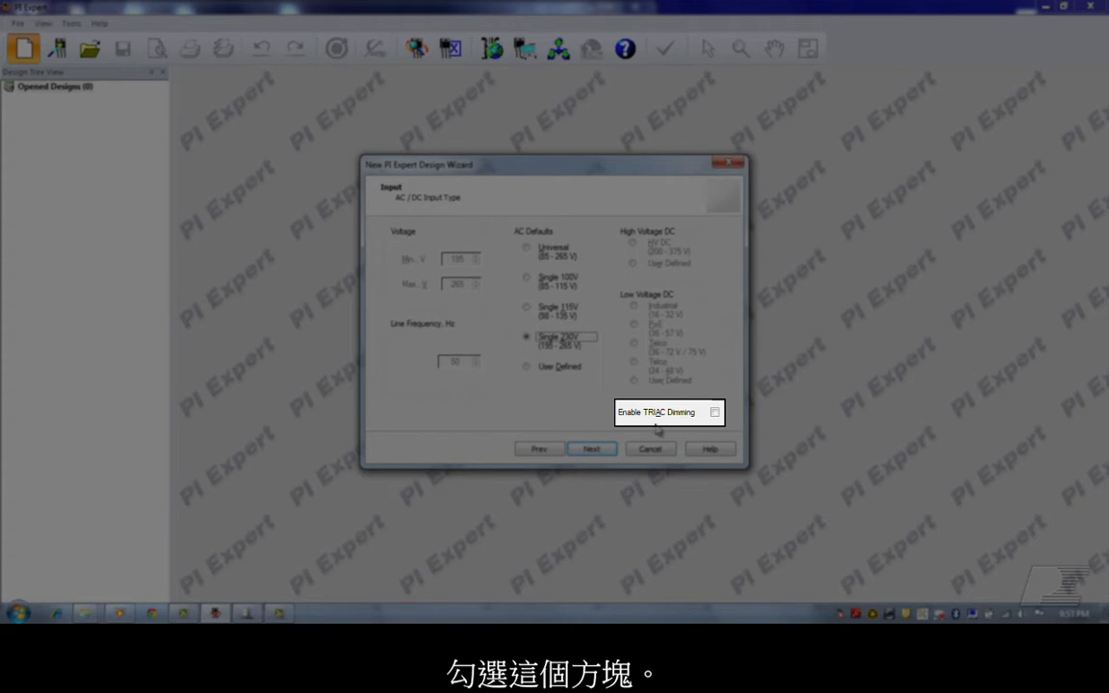
left_click(715, 414)
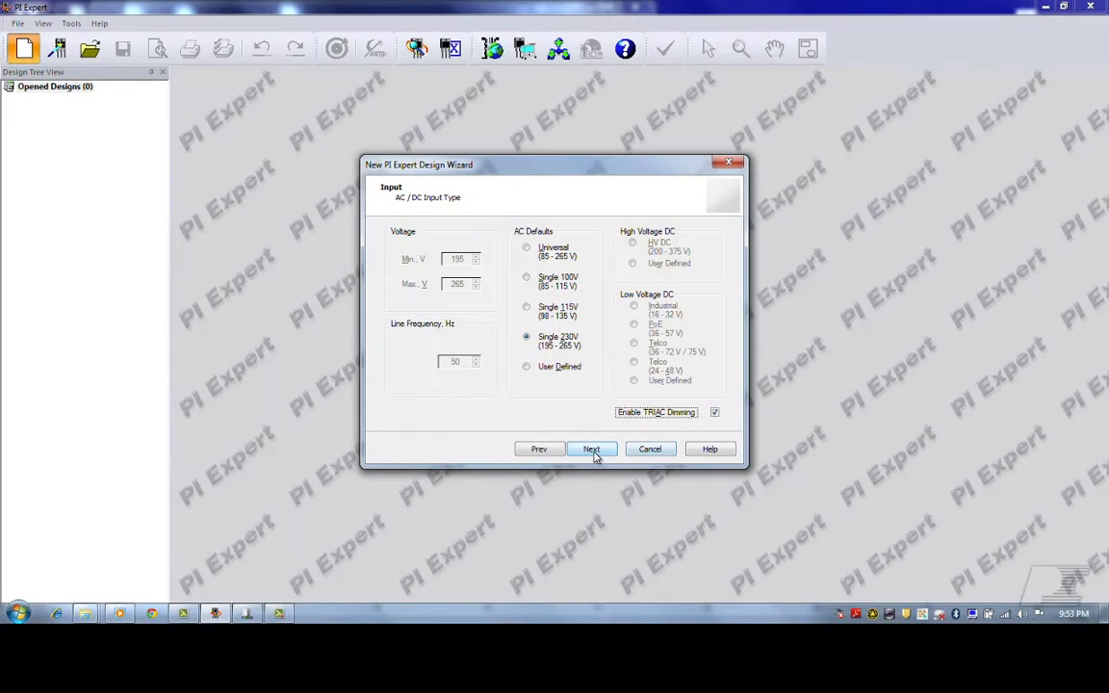
left_click(591, 449)
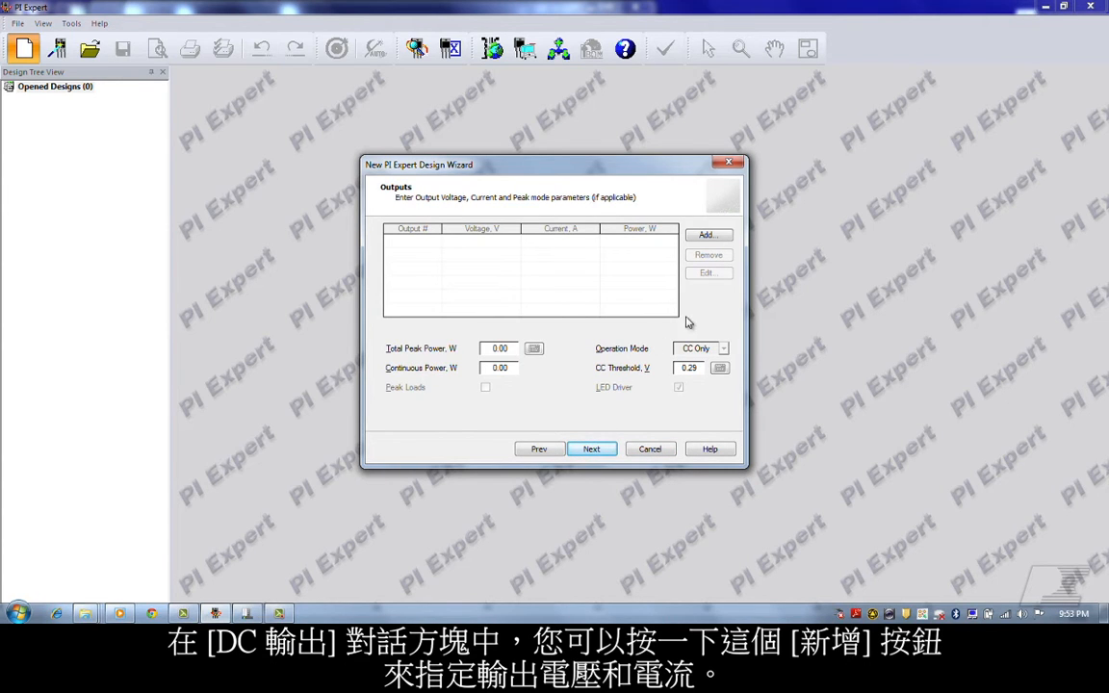
Add a 12 V, 0.35 A output and proceed to the design settings.
left_click(724, 236)
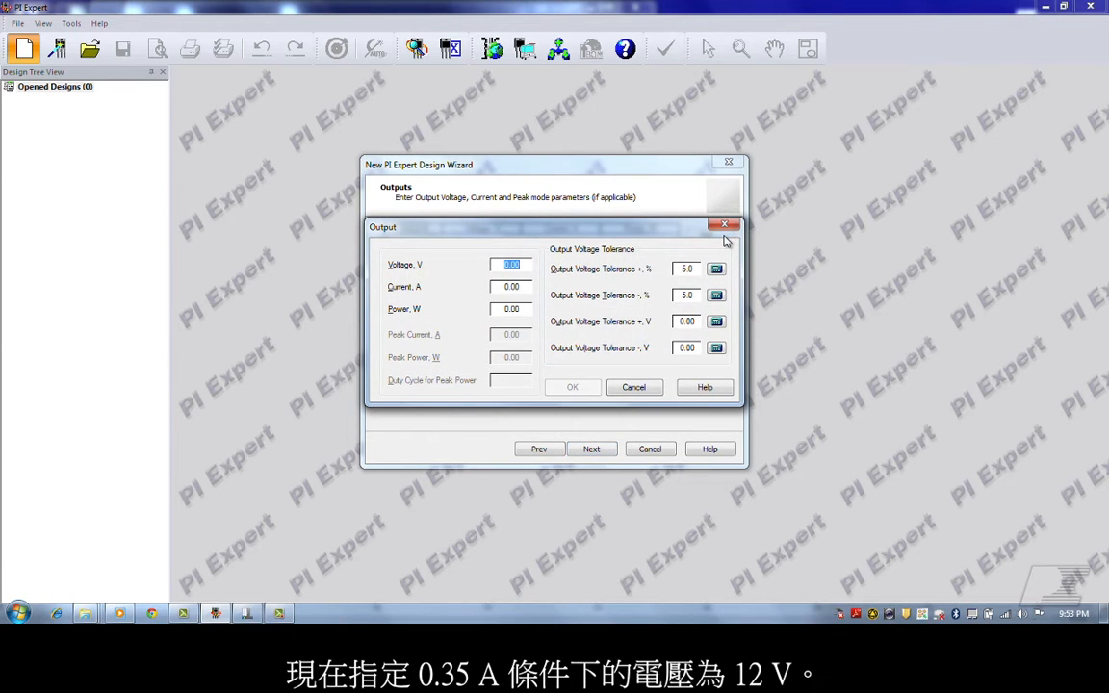
type("12")
left_click(528, 286)
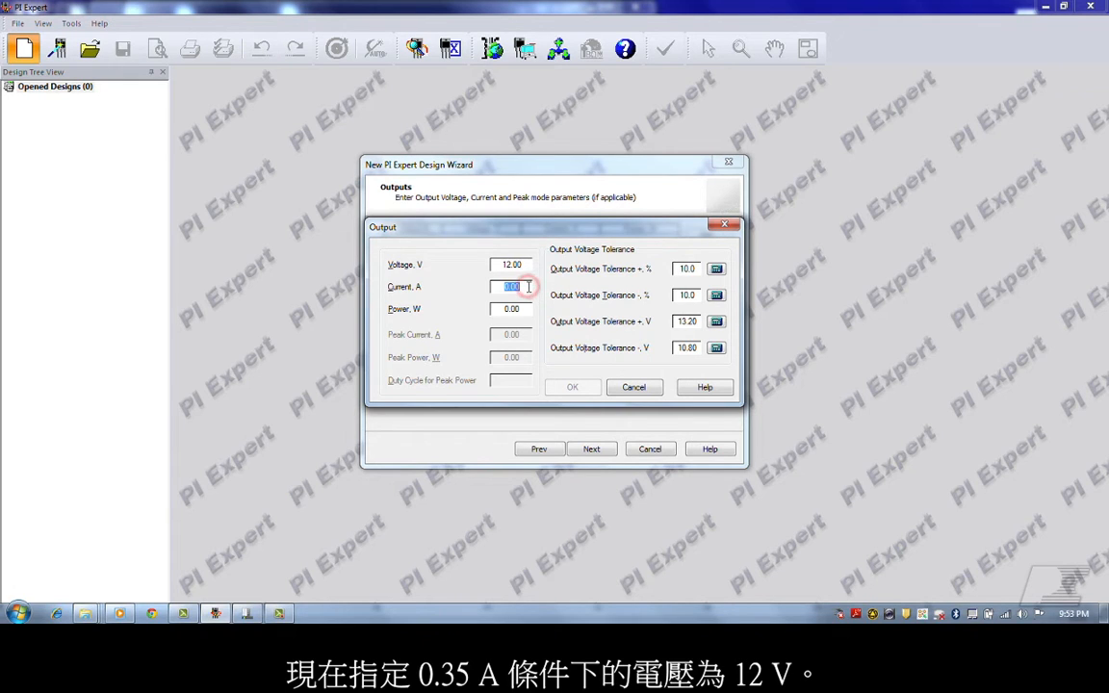
type("0.35")
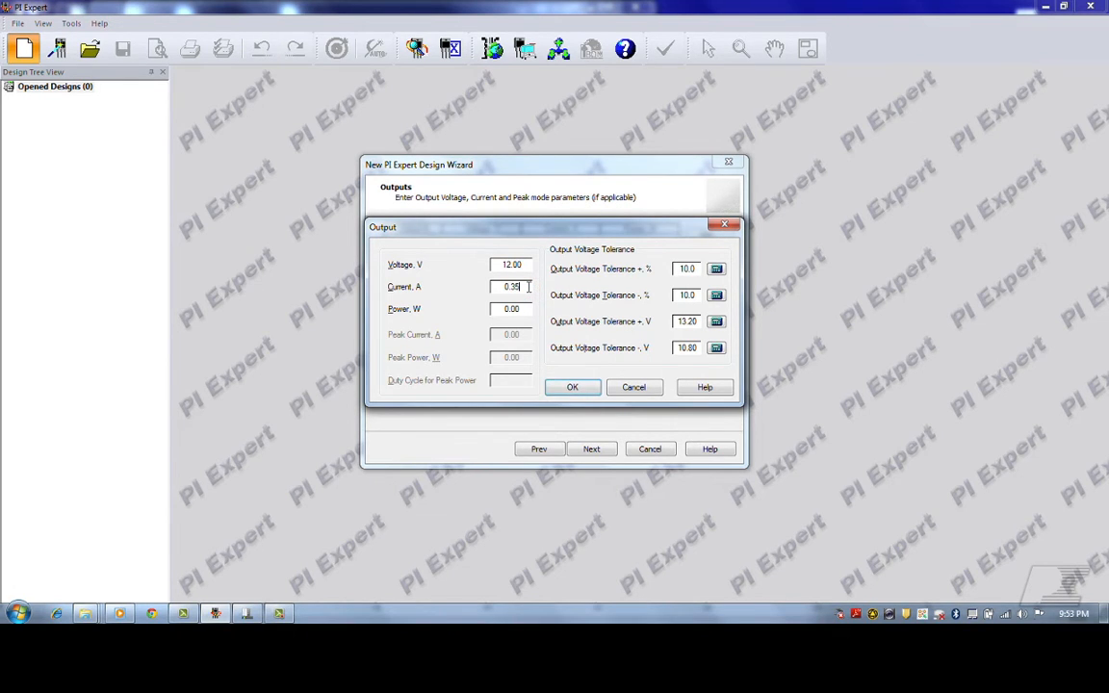
left_click(572, 388)
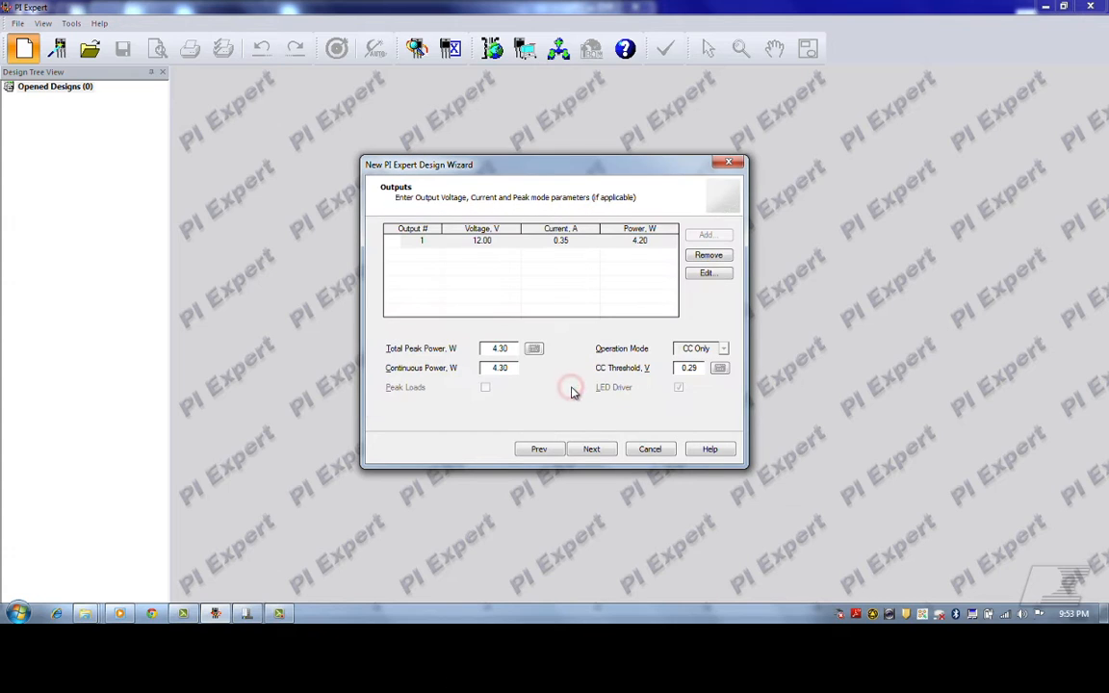
left_click(590, 450)
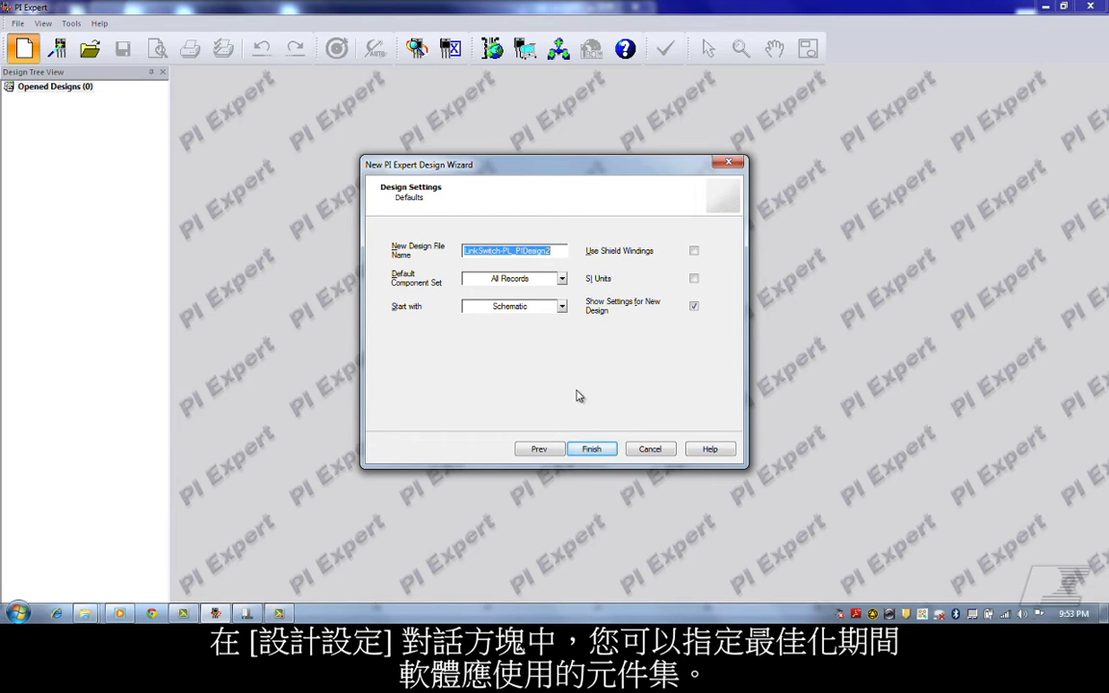
Use the All Records component set, enable SI units and shield windings, and finish the design wizard.
left_click(562, 279)
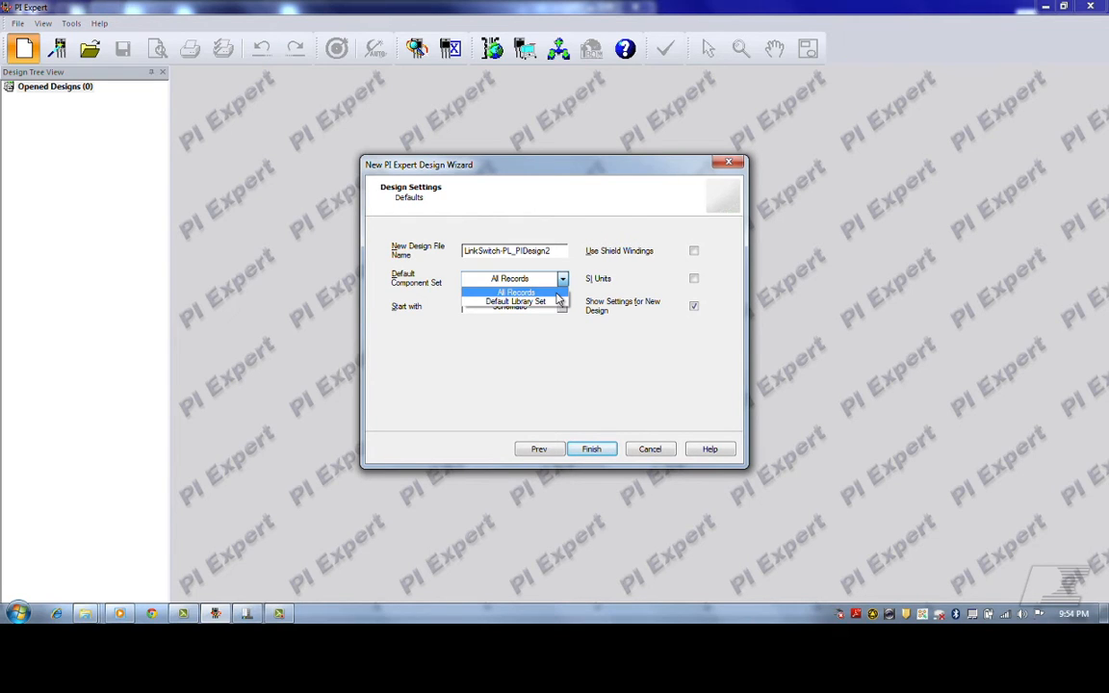
left_click(556, 293)
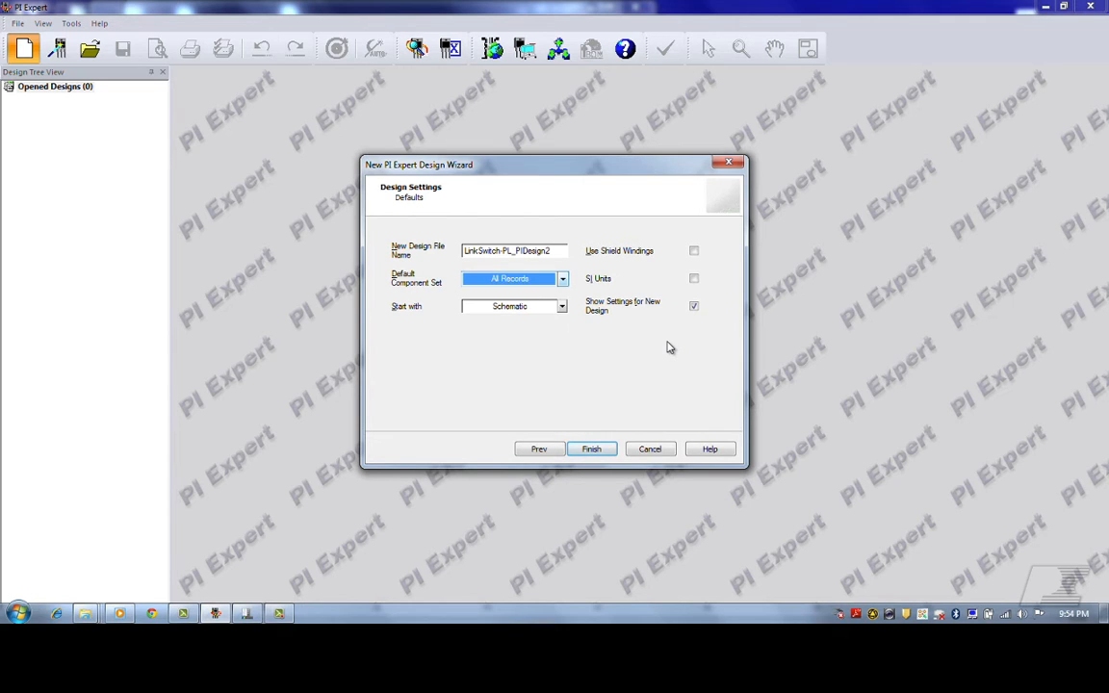
left_click(694, 278)
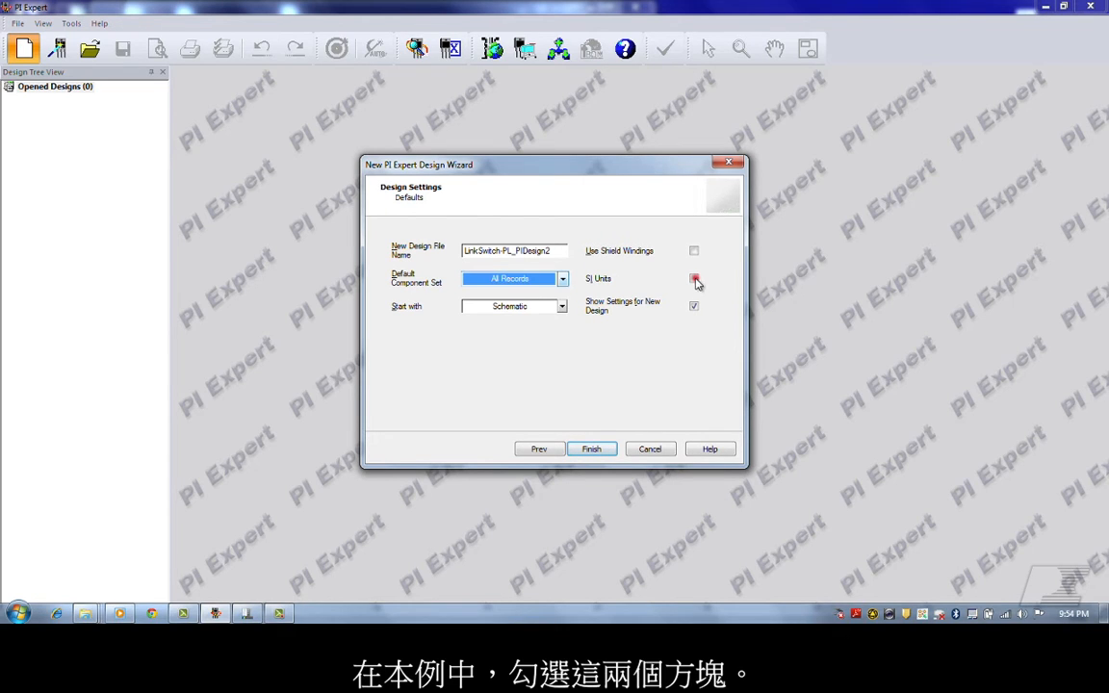
left_click(694, 250)
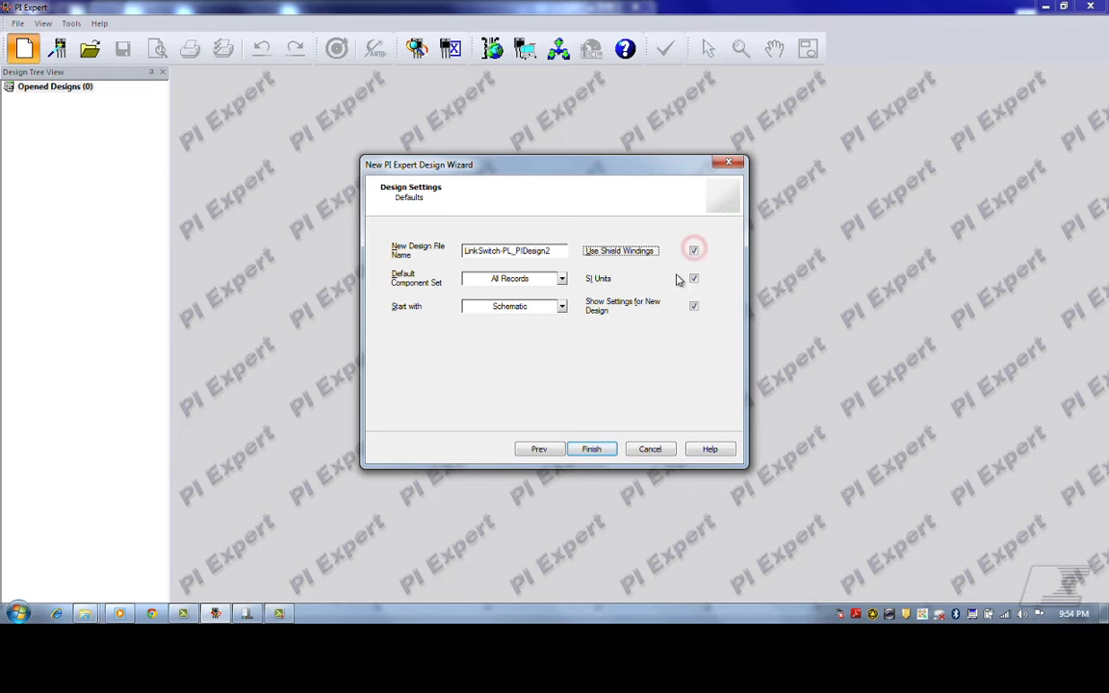
left_click(589, 449)
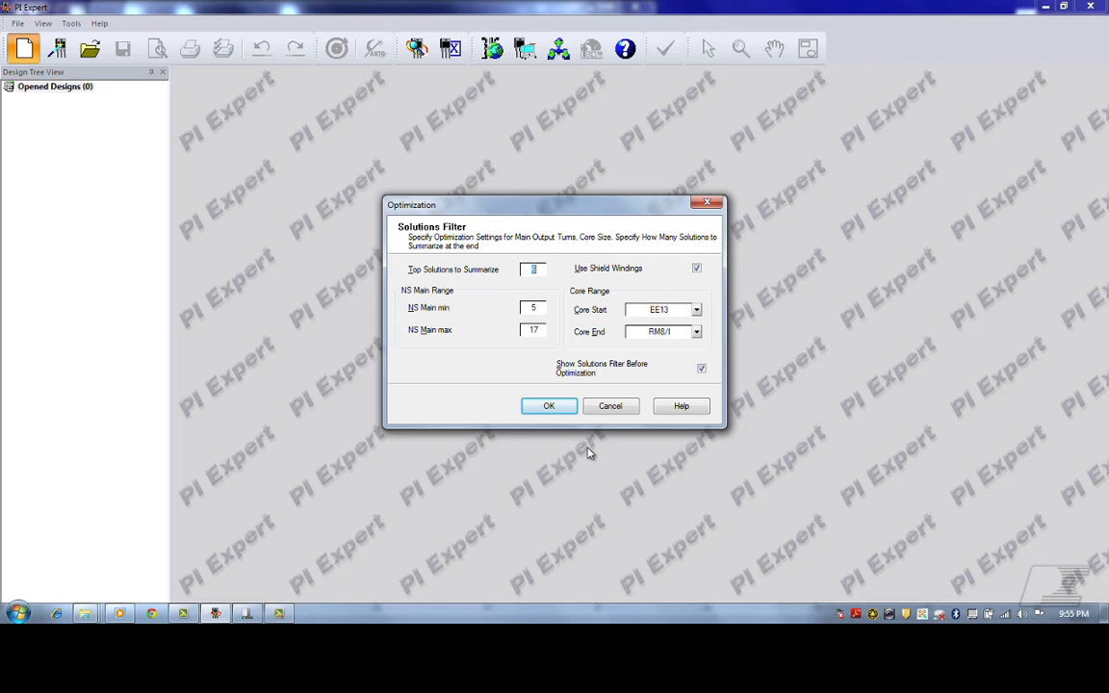
Run the optimization with the preset solutions filter and open Solution 5, which uses the RM6S/I core with 6 turns.
left_click(550, 407)
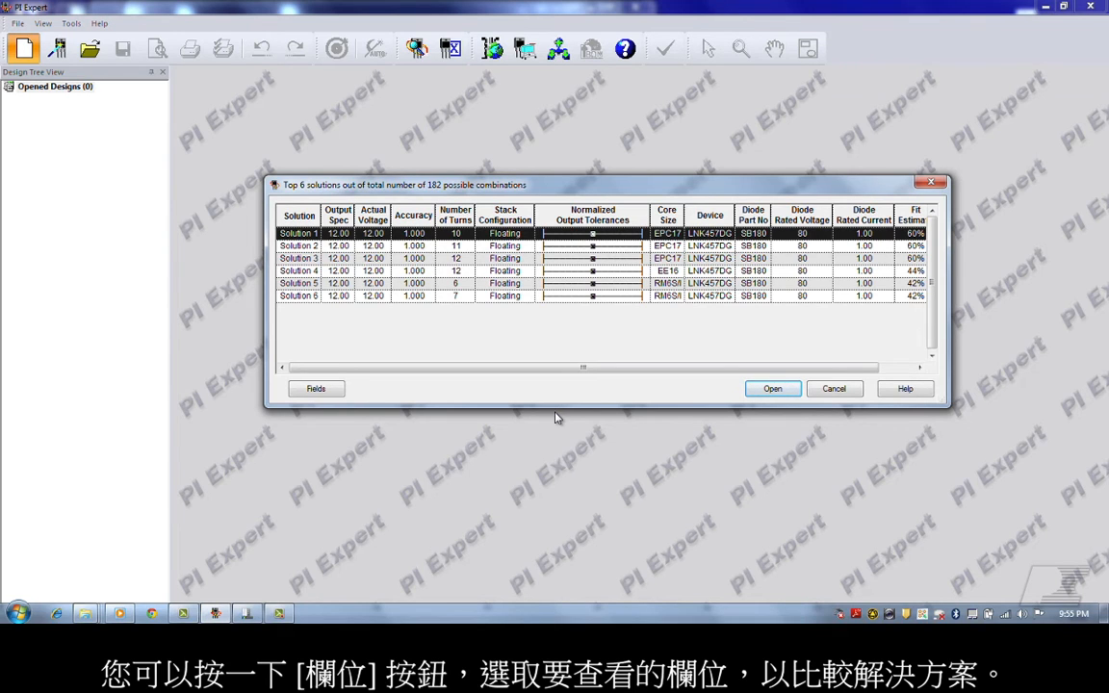
left_click(322, 389)
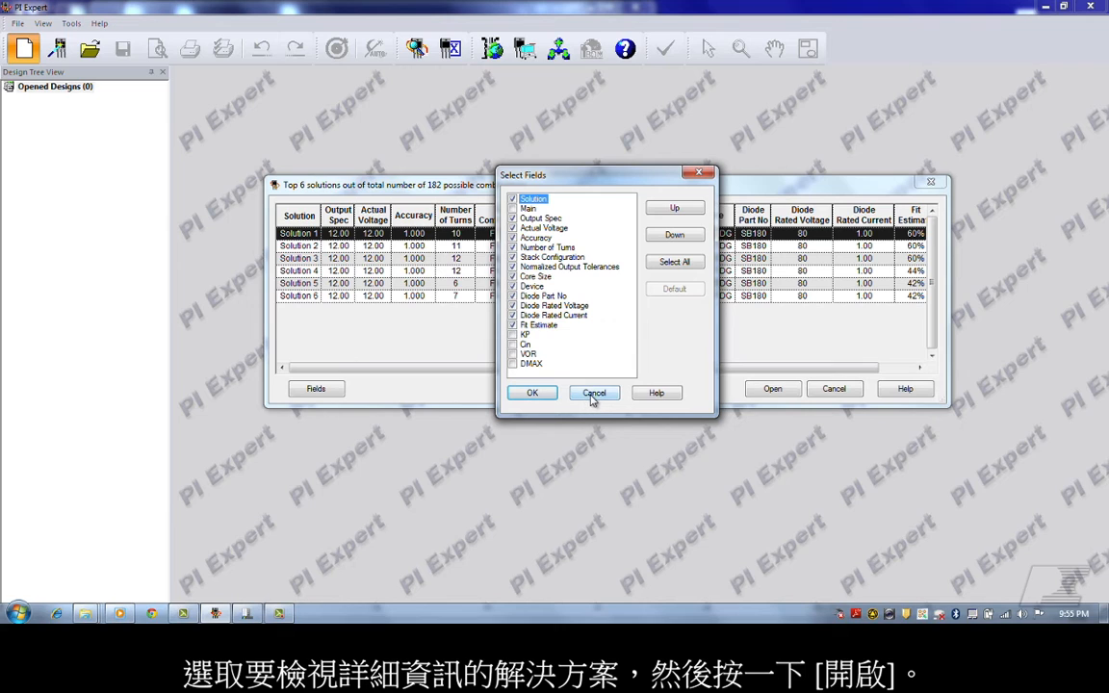
left_click(593, 395)
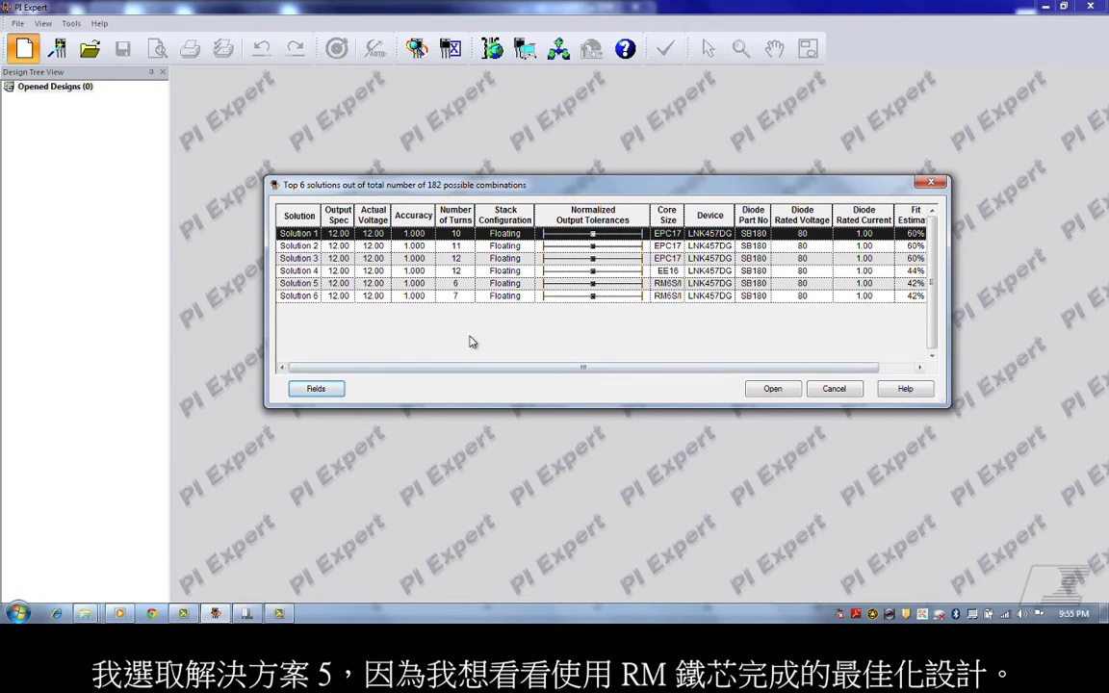
left_click(301, 284)
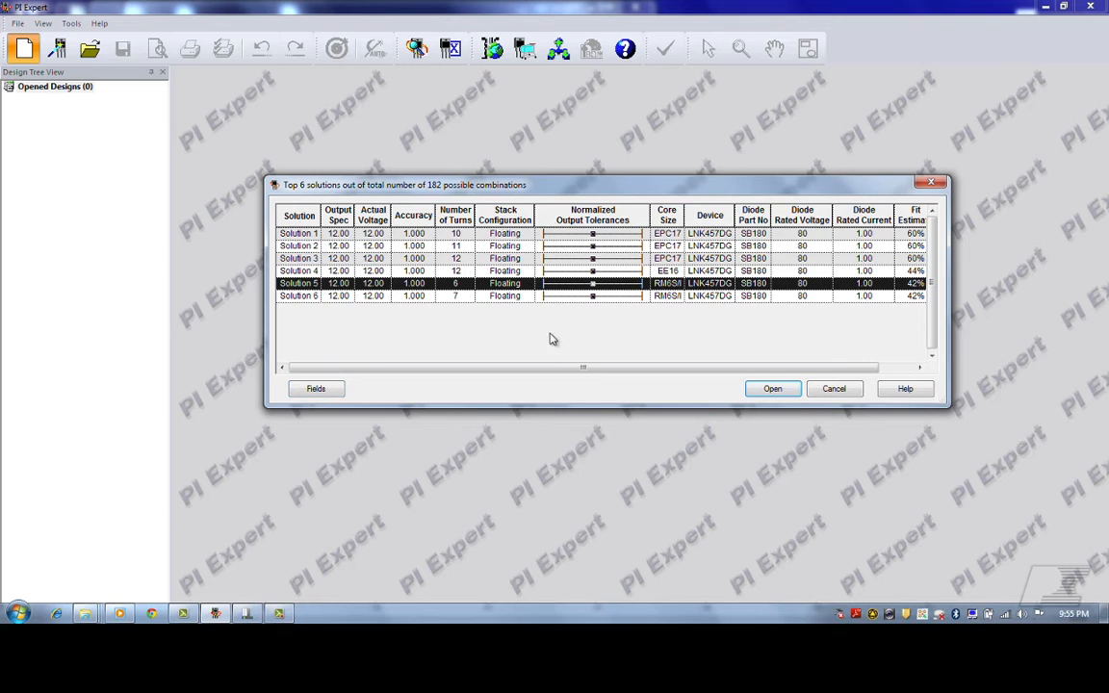
left_click(772, 389)
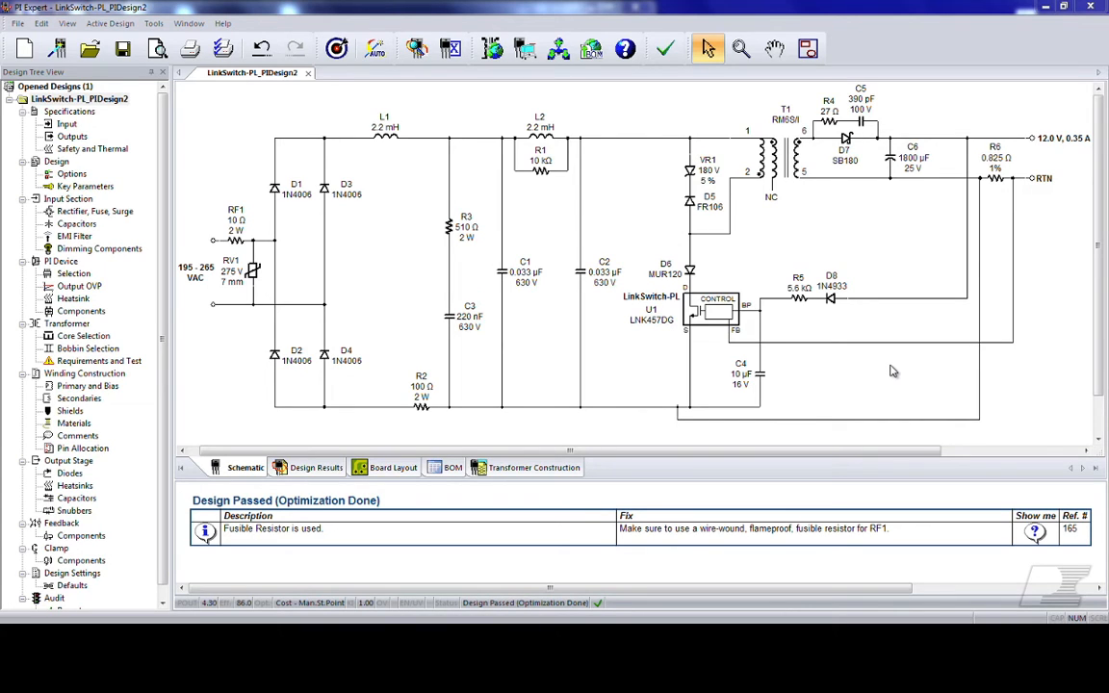
Inspect the alternative parts and the feedback component settings for bias diode D8 in the schematic, leaving both dialogs without changes.
double_click(832, 298)
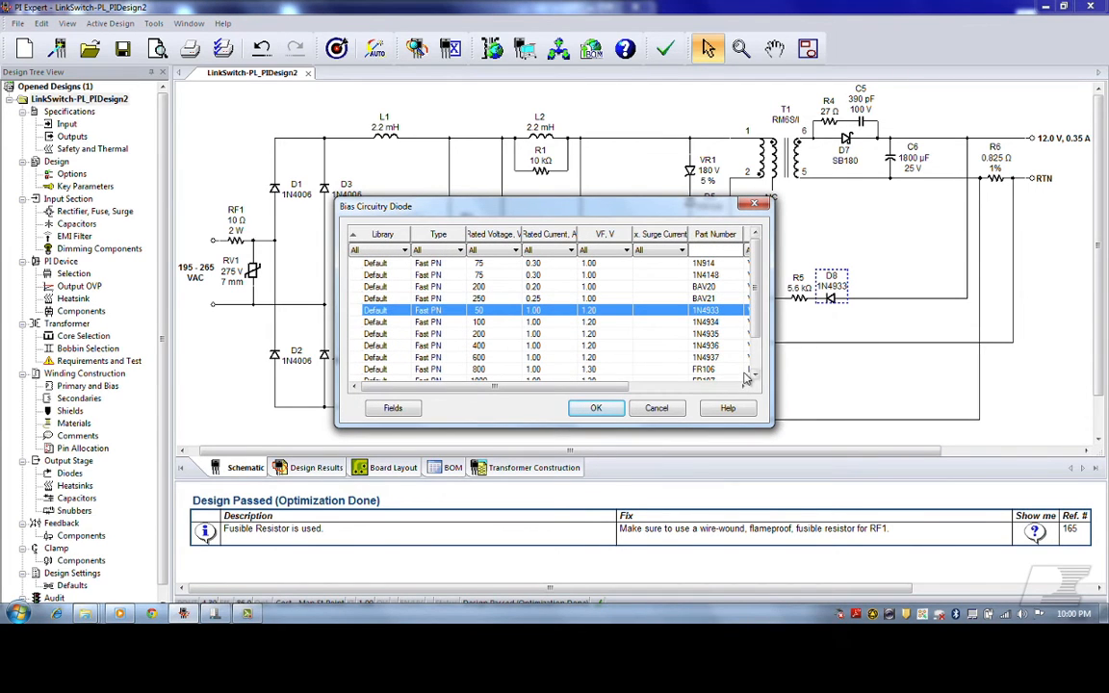
left_click(657, 409)
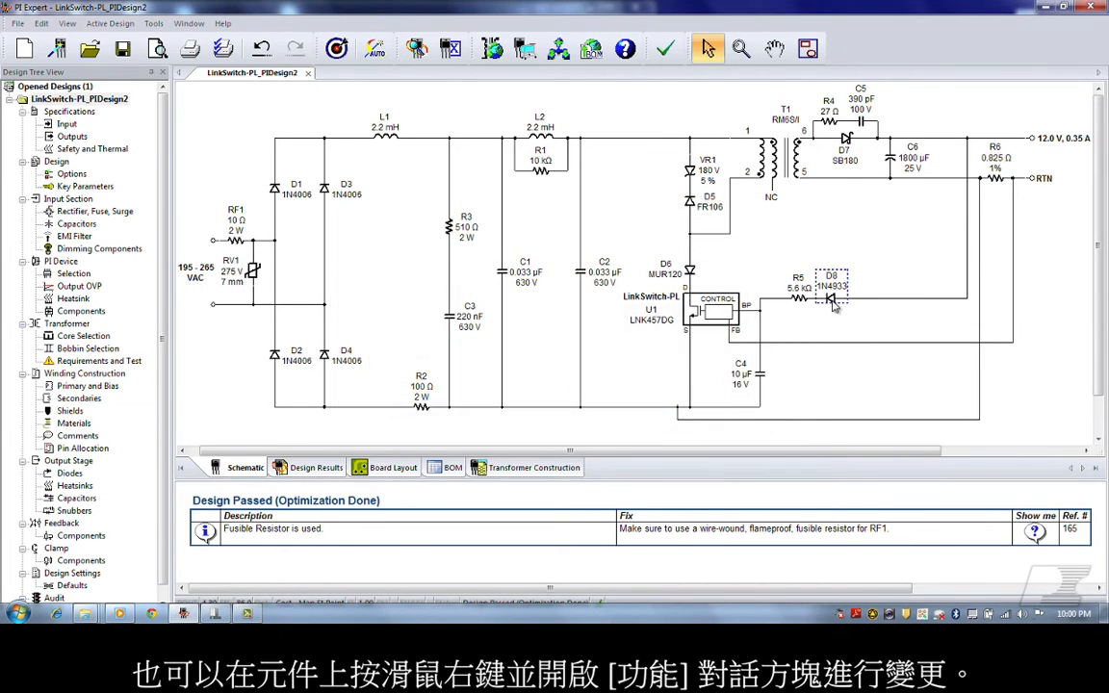
right_click(834, 305)
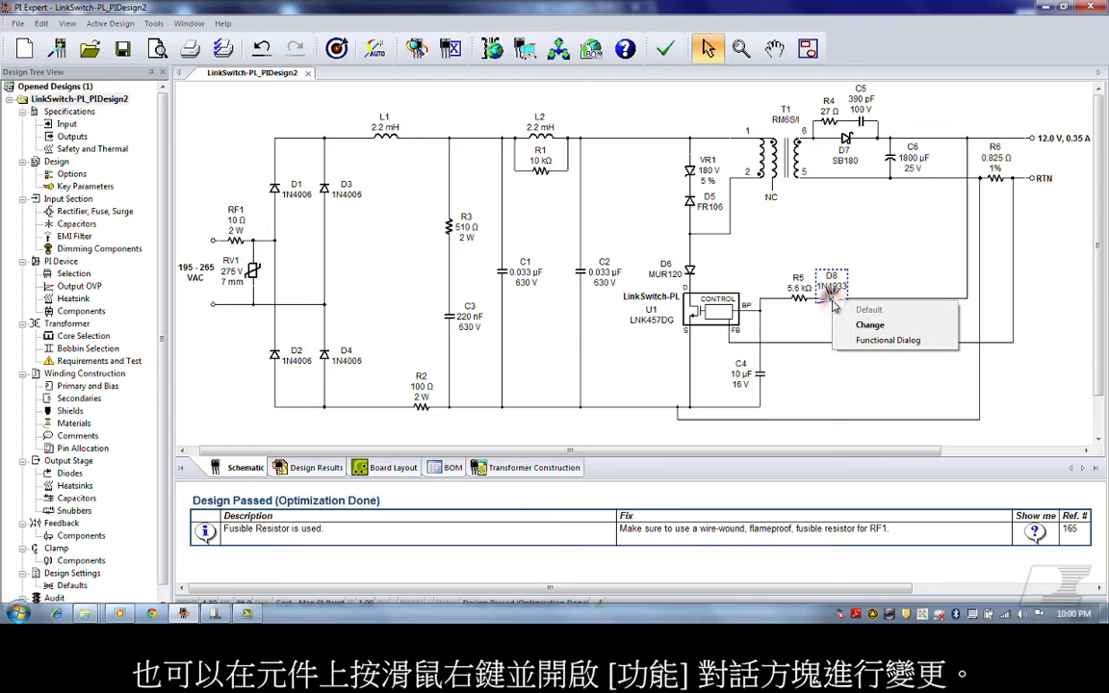
left_click(866, 341)
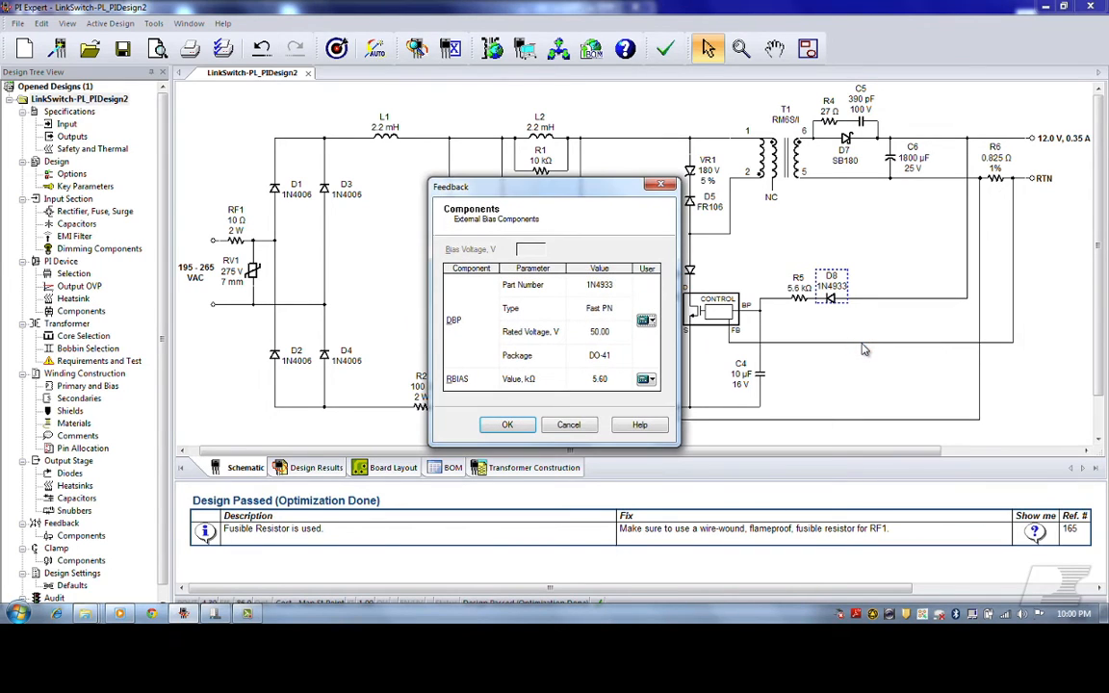
left_click(573, 426)
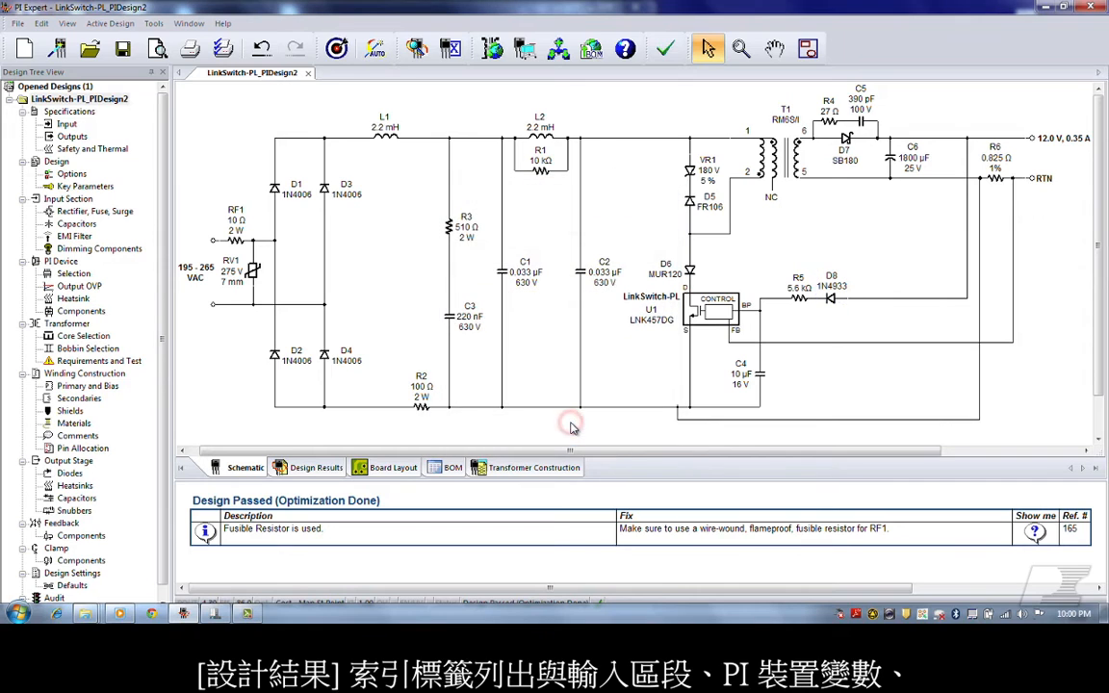
Try 5 turns for the secondary main winding (NSM) in the design results' transformer construction parameters, and undo the change.
left_click(310, 467)
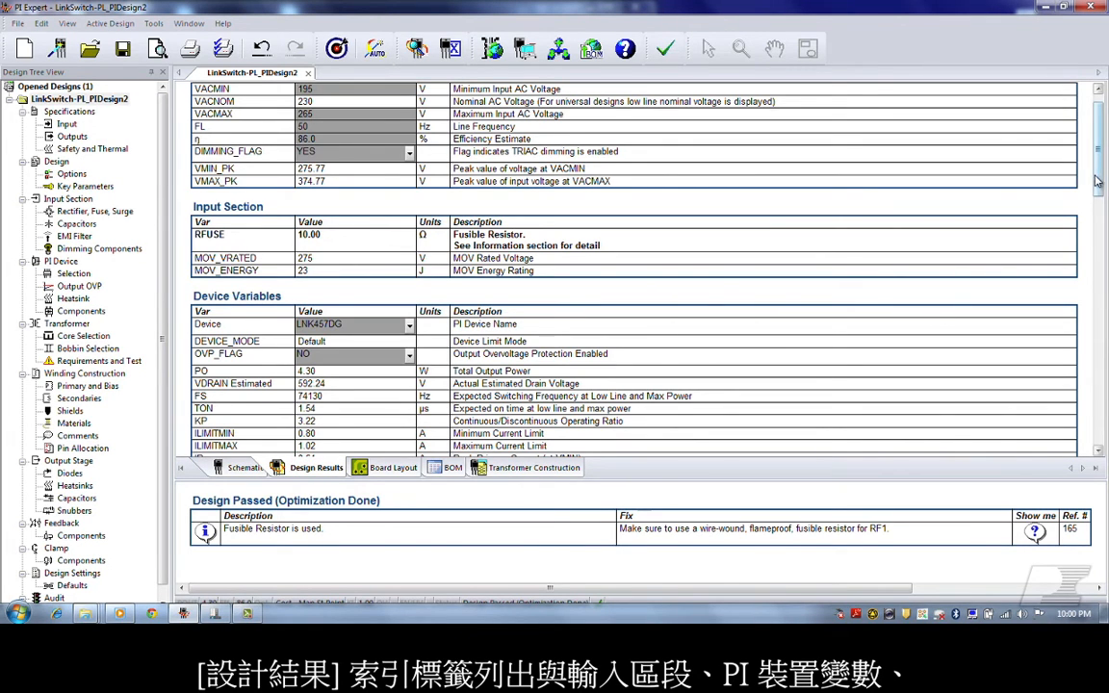
scroll(1098, 170, "up", 1)
left_click_drag(1098, 170, 1086, 315)
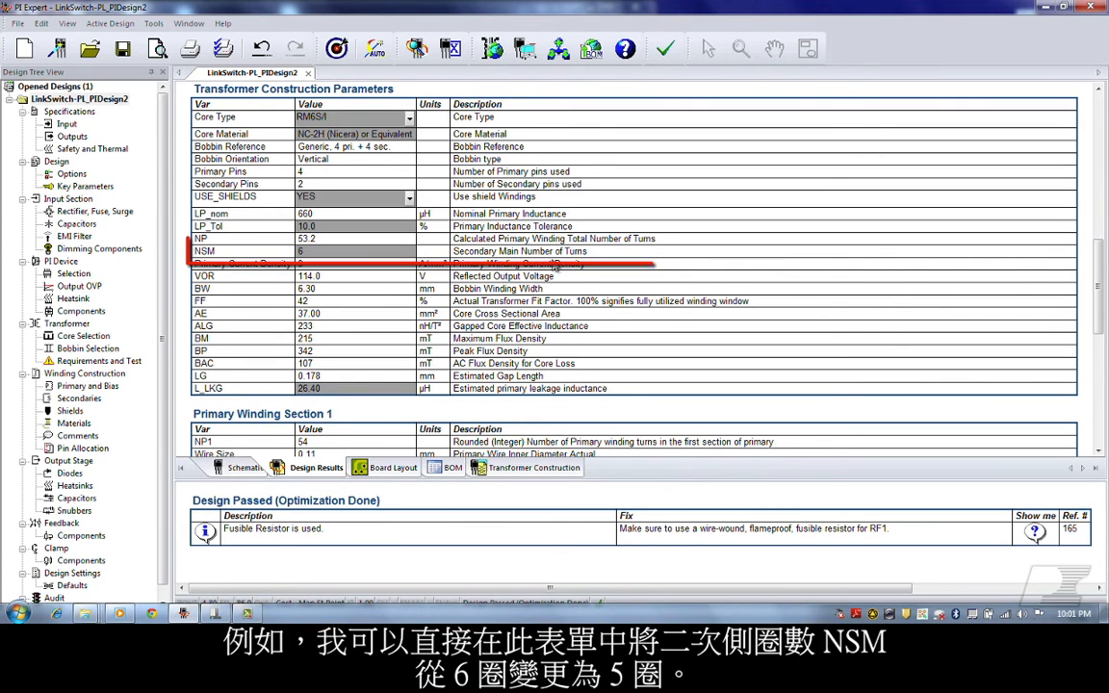
left_click(335, 251)
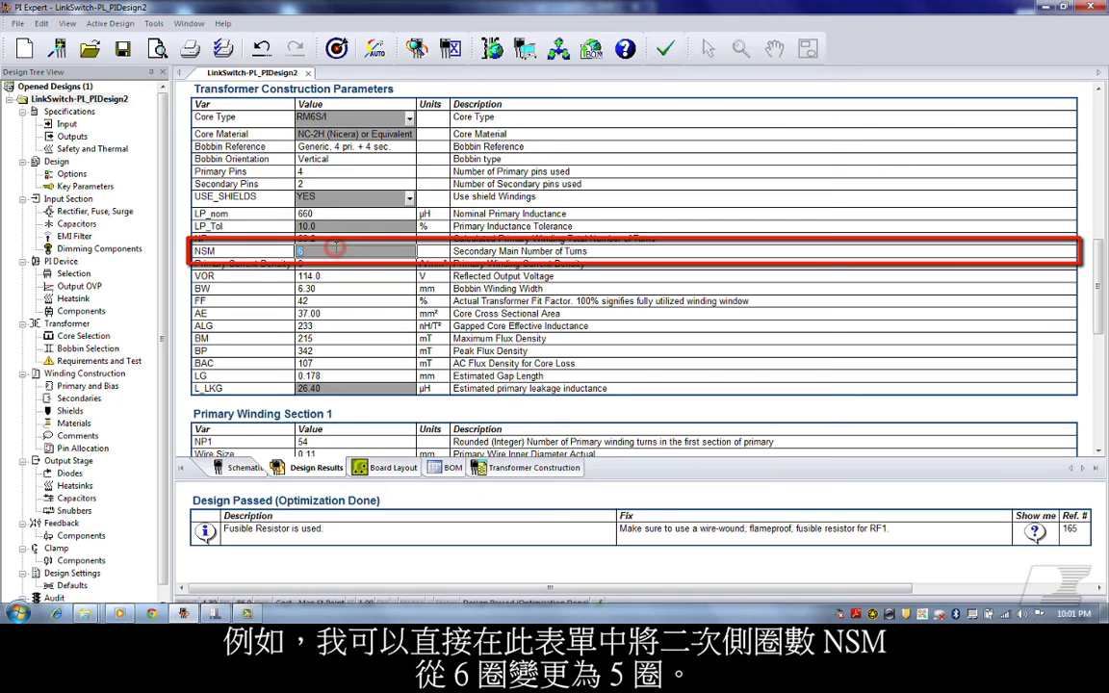
type("5")
left_click(408, 267)
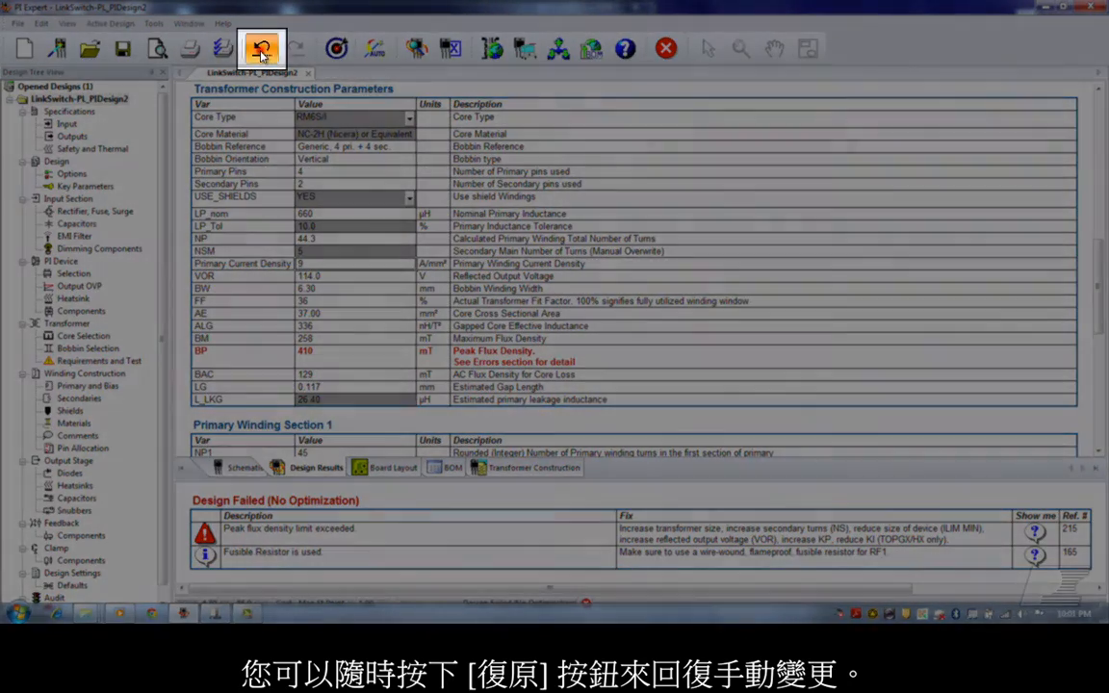
left_click(261, 50)
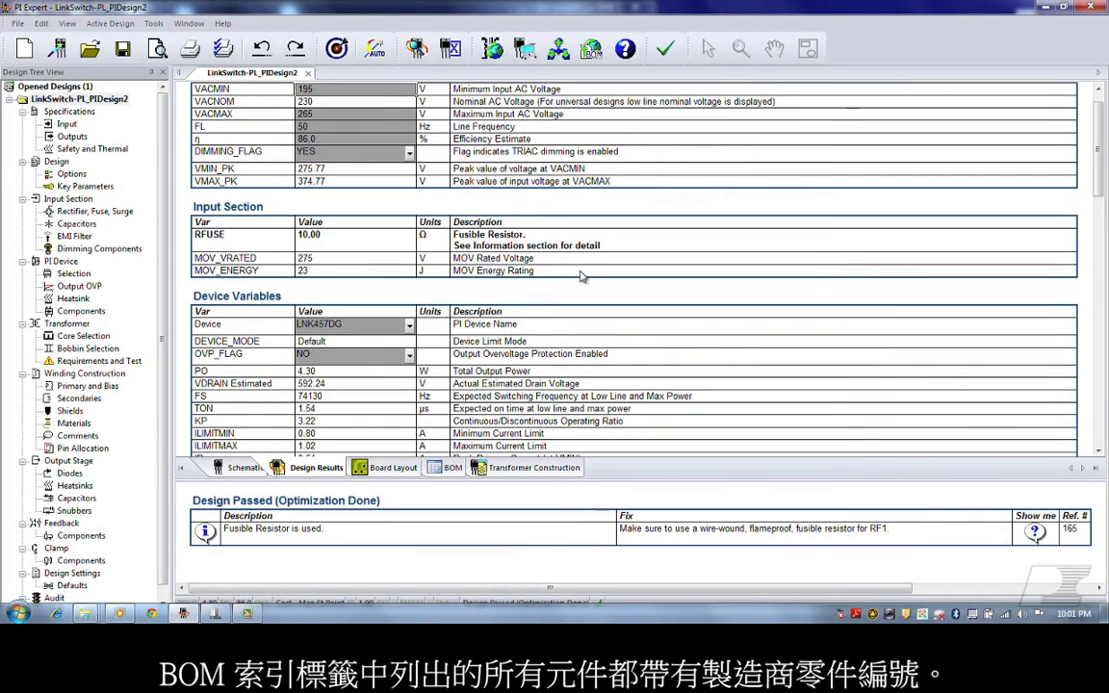
View the design's bill of materials with the manufacturer part numbers.
left_click(445, 471)
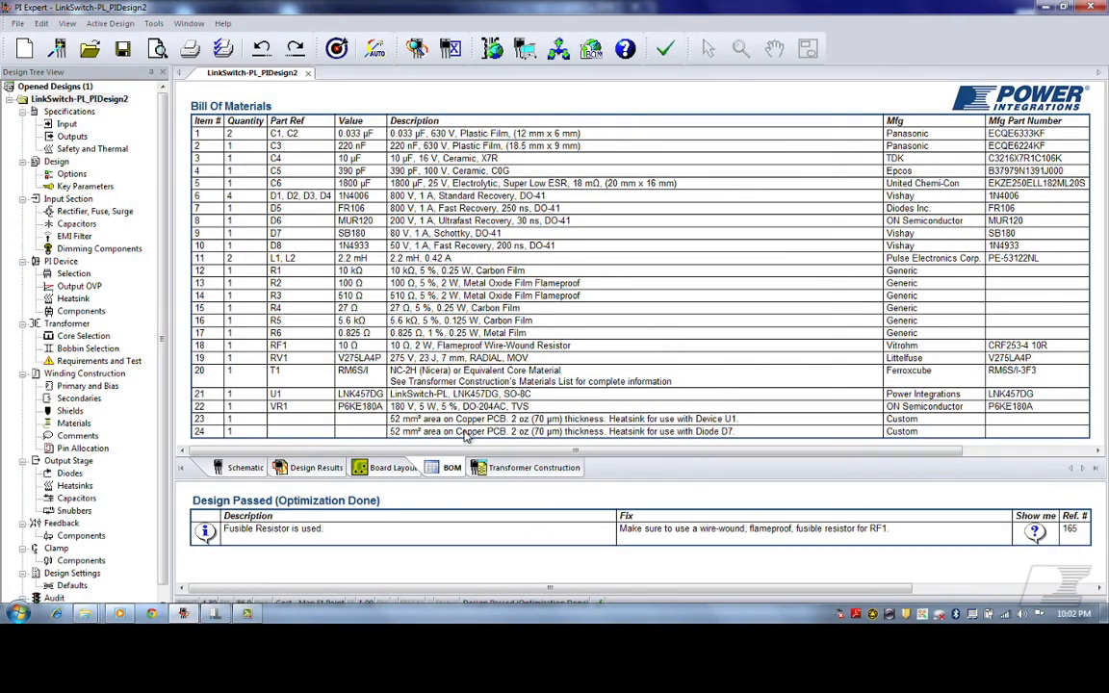
Highlight the areas for board layout guidelines 1 to 4 on the sample layout, from source heat-sinking area to BYPASS capacitor placement.
left_click(386, 469)
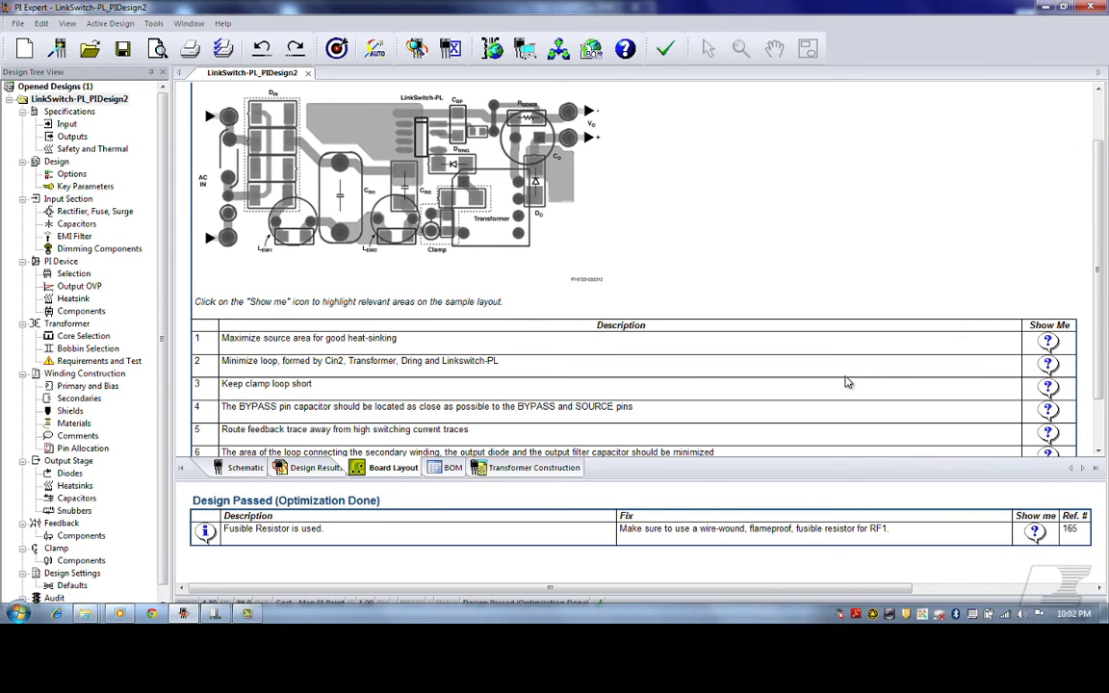
left_click(1048, 343)
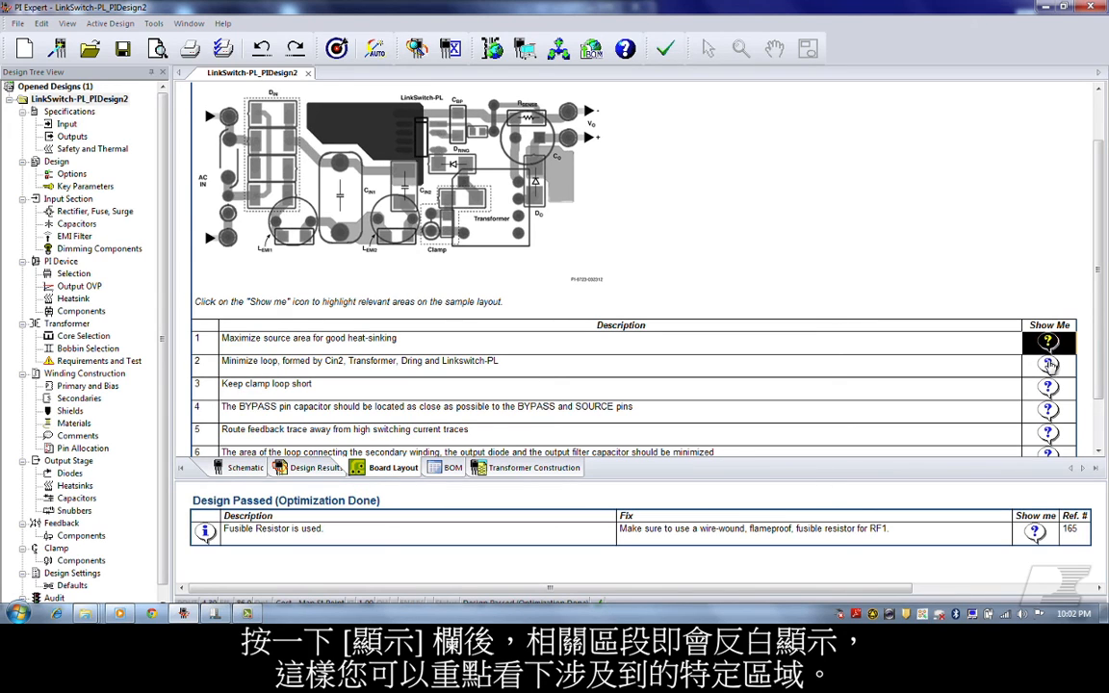
left_click(1049, 364)
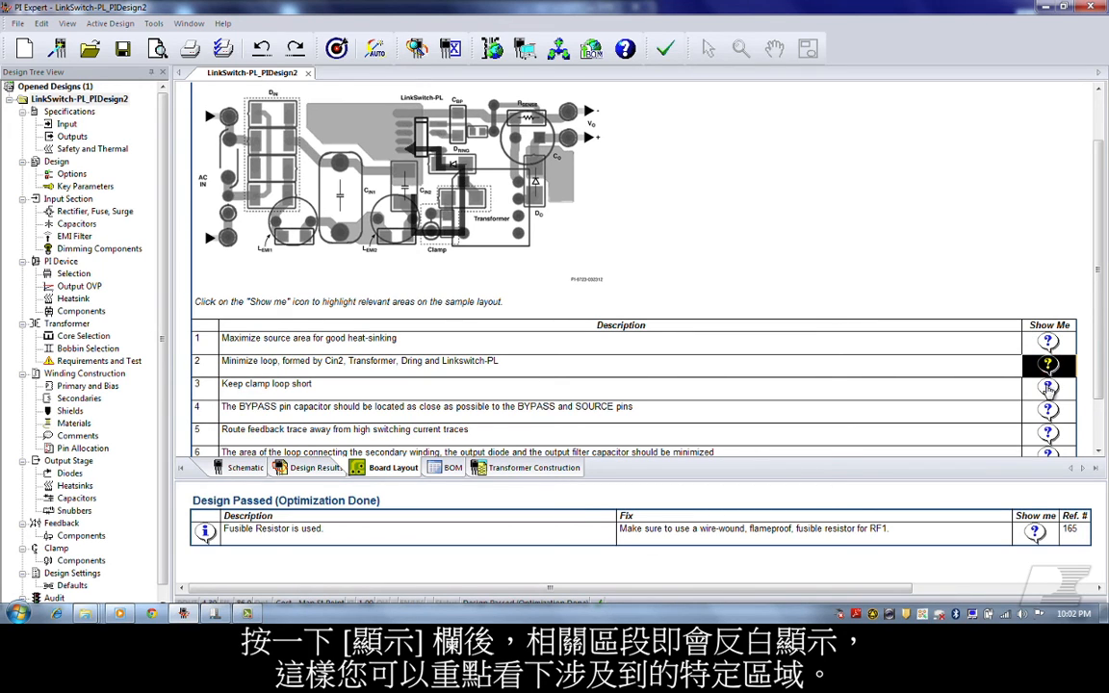
left_click(1049, 387)
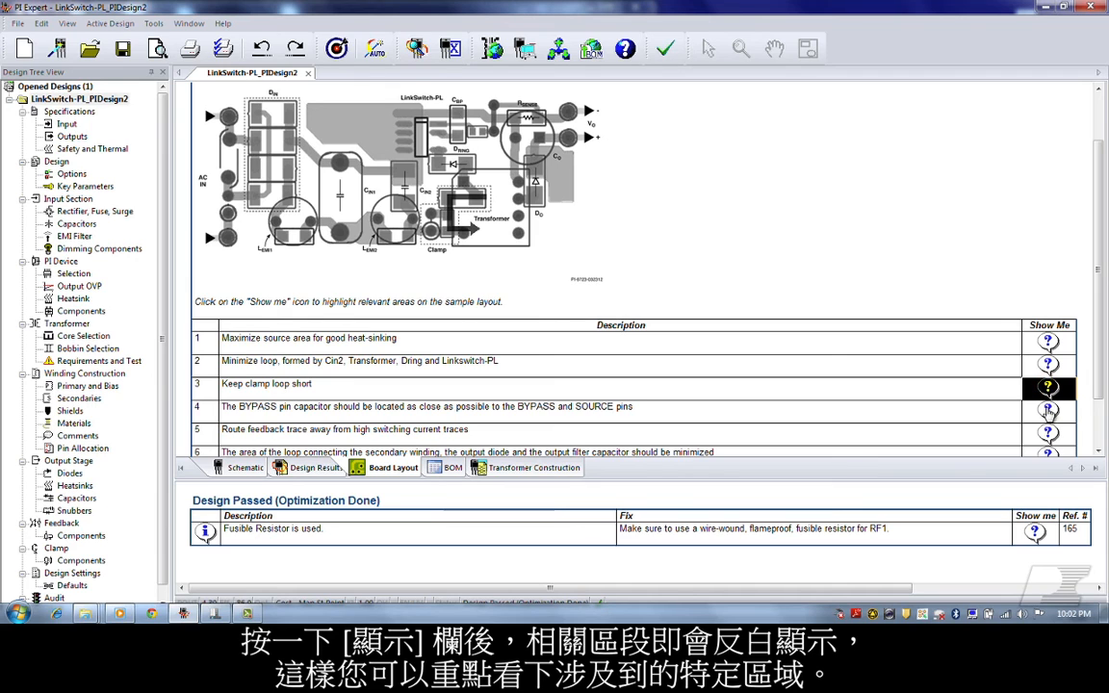
left_click(1049, 410)
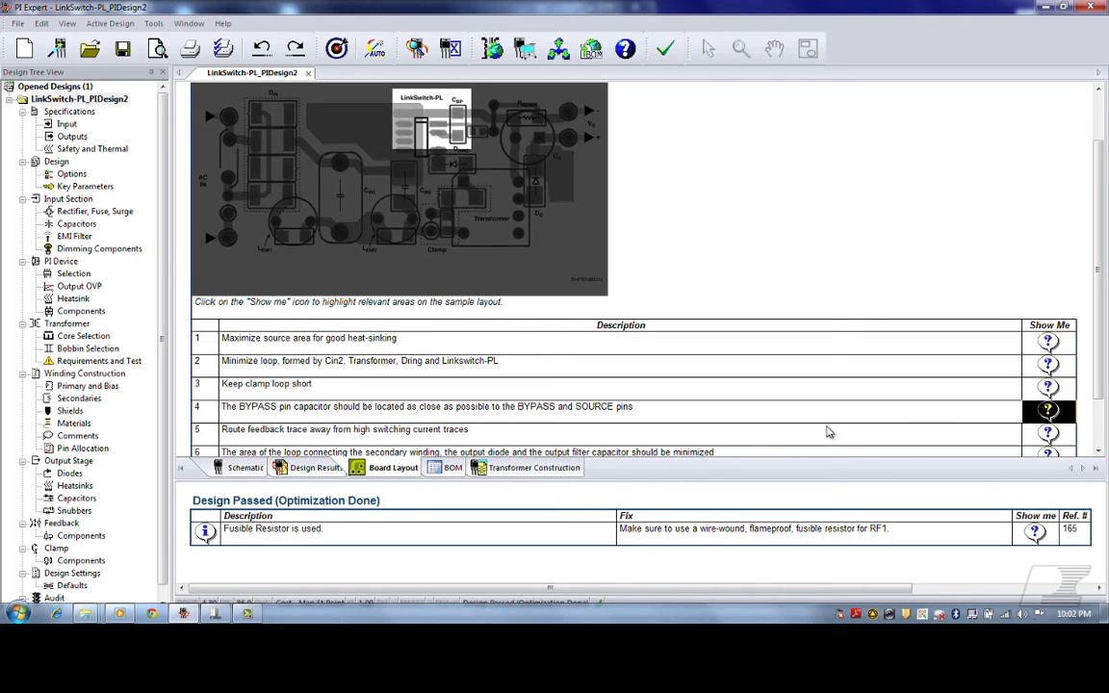
Review the transformer construction sheet, covering the electrical and mechanical diagrams, winding instructions, materials and electrical test specifications.
left_click(539, 469)
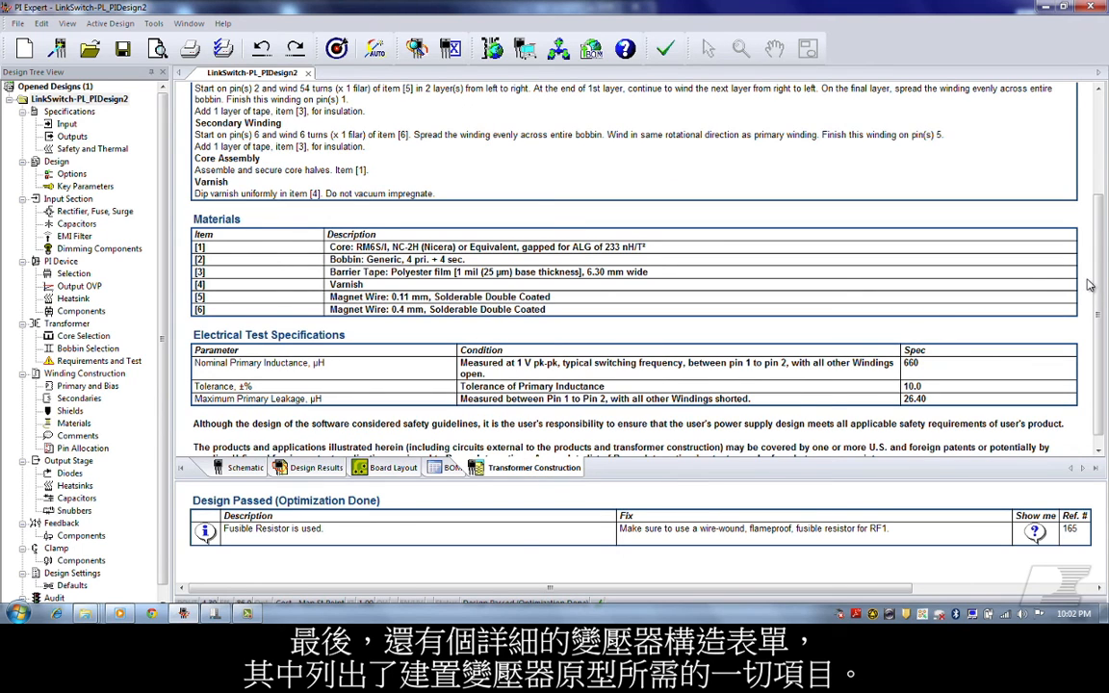
left_click_drag(1099, 277, 1107, 180)
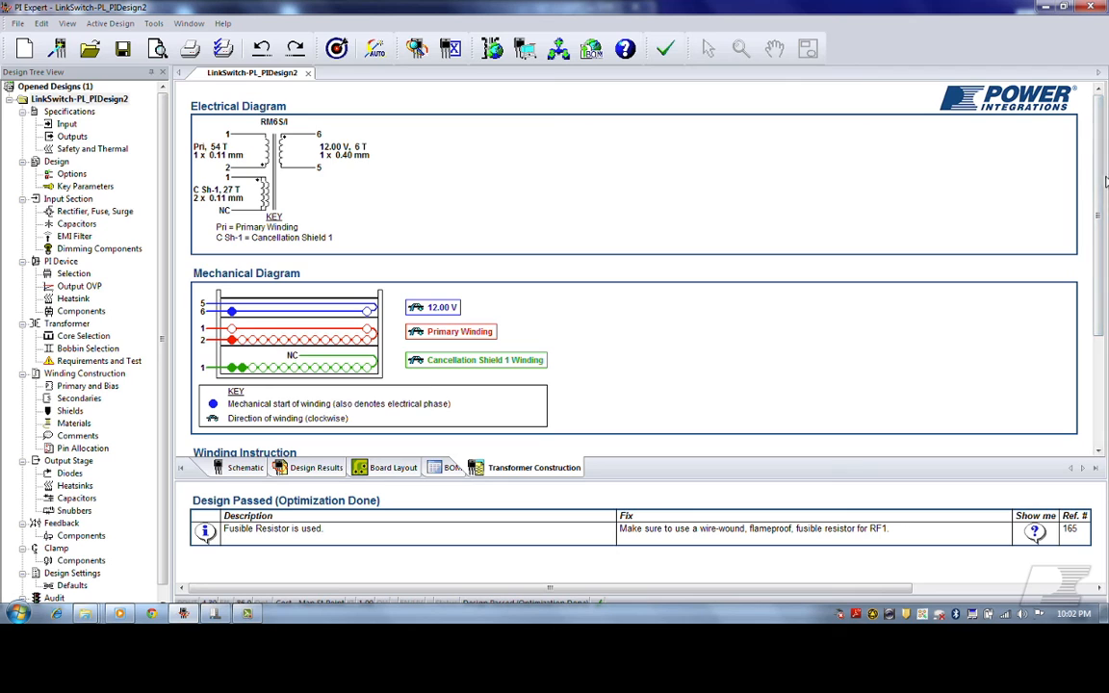
left_click_drag(1098, 181, 1095, 231)
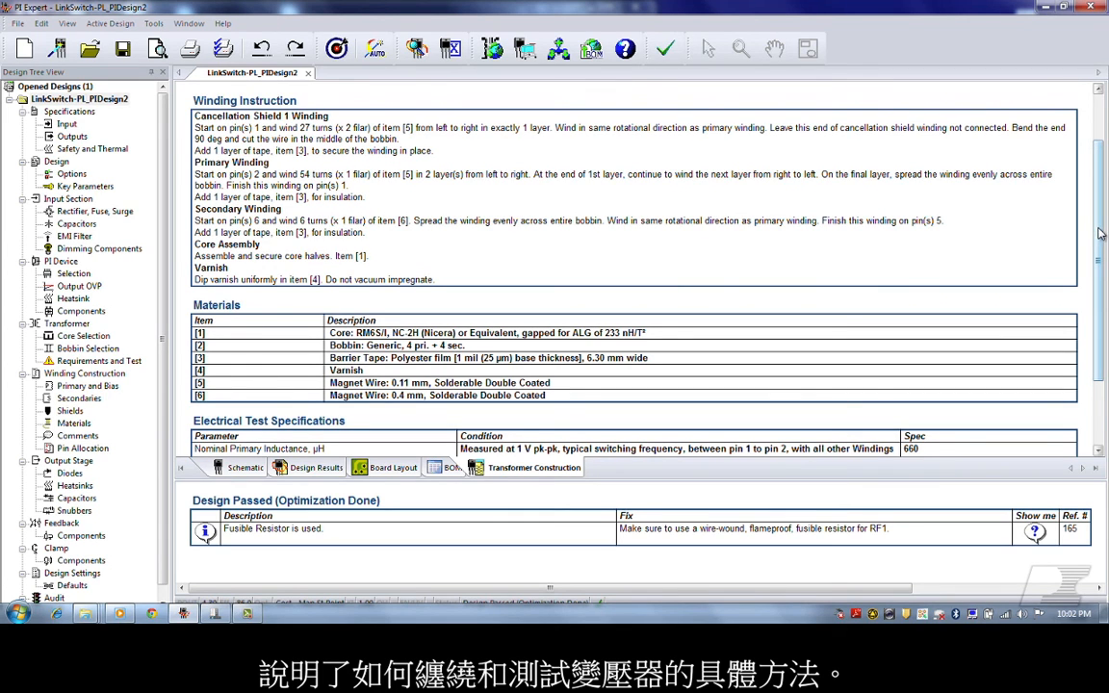
left_click_drag(1098, 233, 1097, 247)
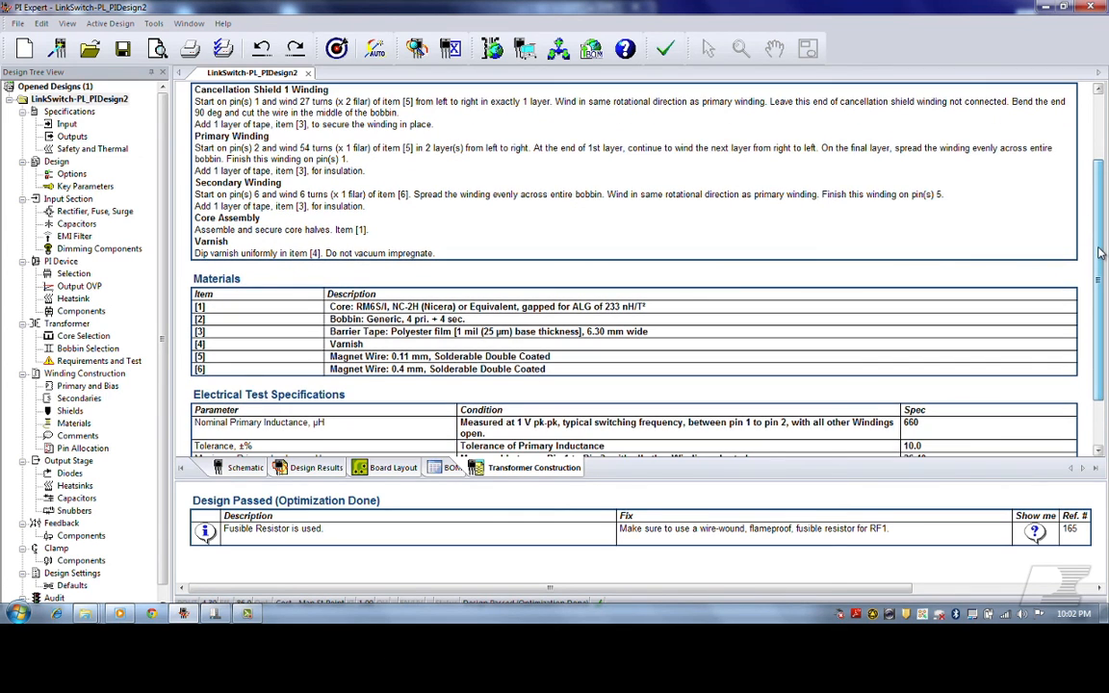